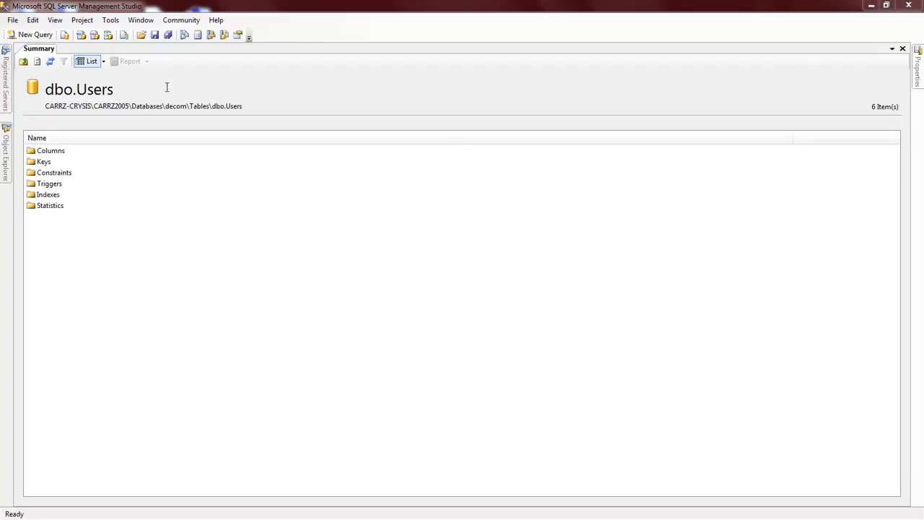
- In Object Explorer, collapse the cs database and then the Databases folder
left_click(6, 155)
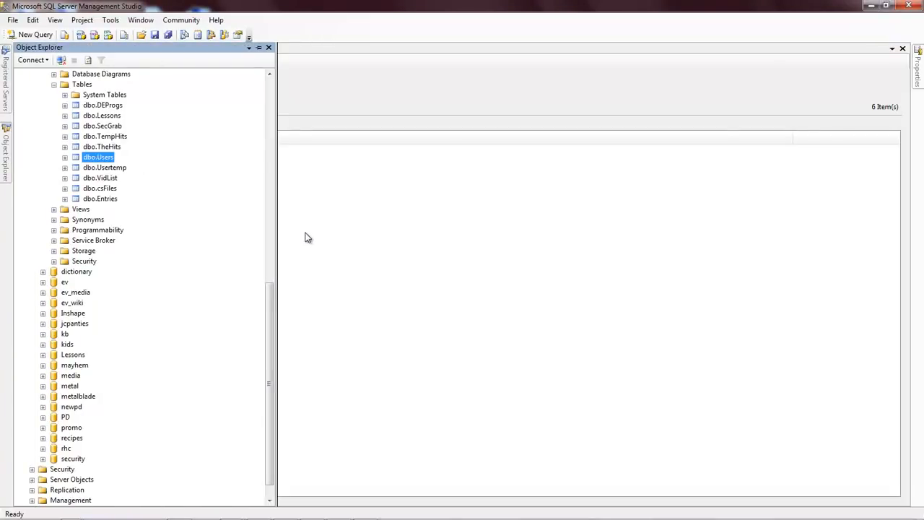
left_click_drag(270, 361, 253, 103)
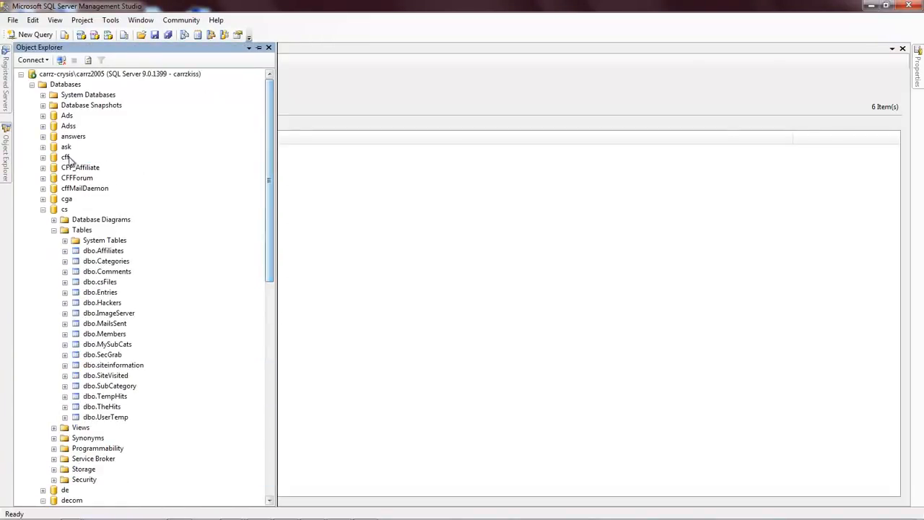
left_click(43, 208)
left_click(31, 84)
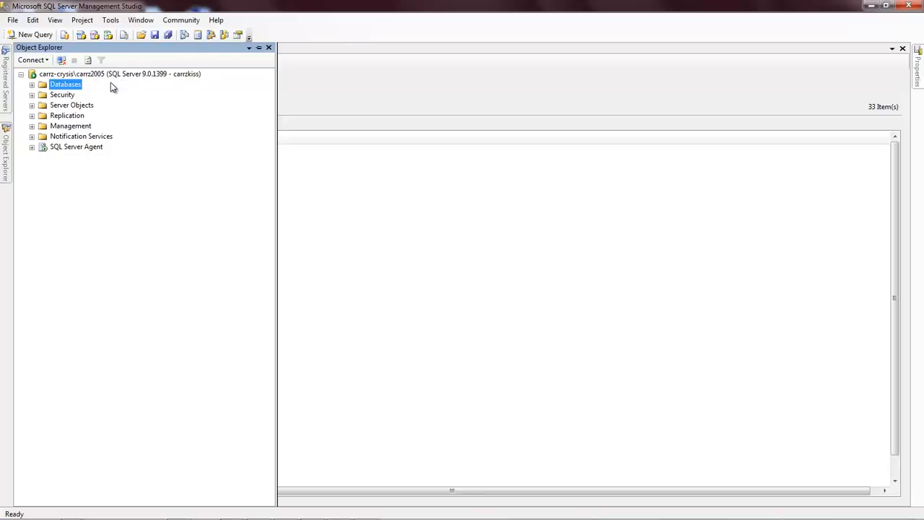
- Expand Security > Logins to list the seven logins and start a New Login
left_click(32, 95)
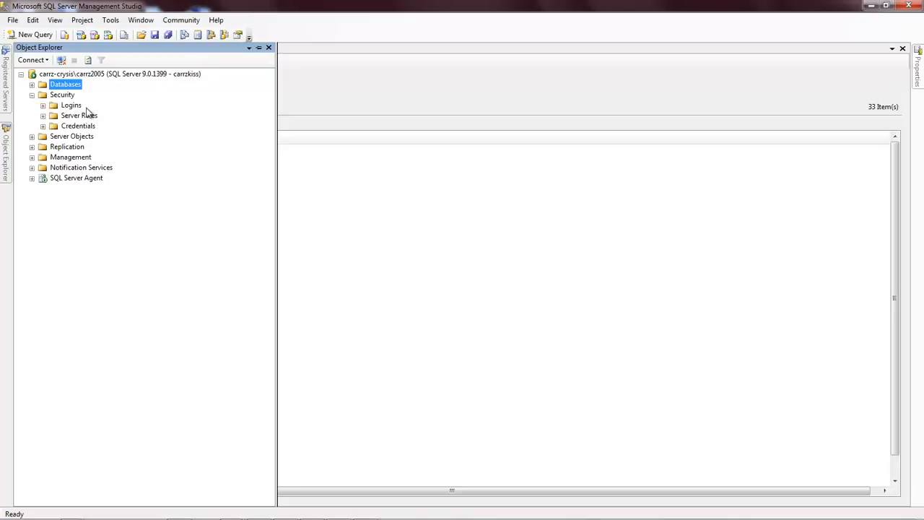
left_click(43, 106)
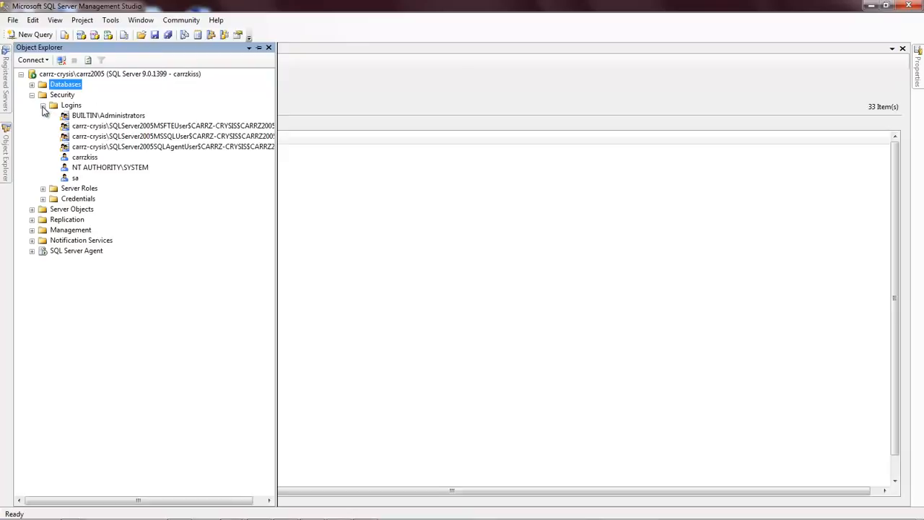
left_click(71, 106)
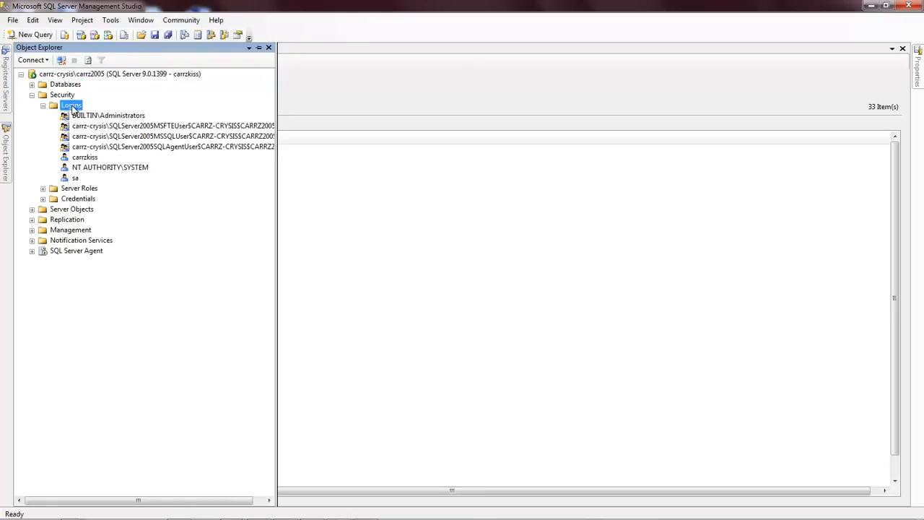
right_click(73, 108)
left_click(99, 114)
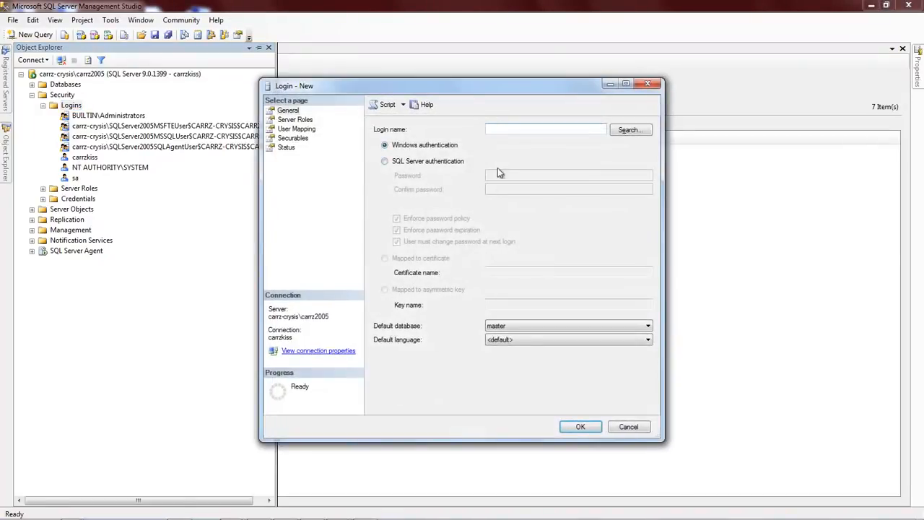
- Name the login testuer with SQL Server authentication, a confirmed password, and no password policy
left_click_drag(480, 91, 522, 92)
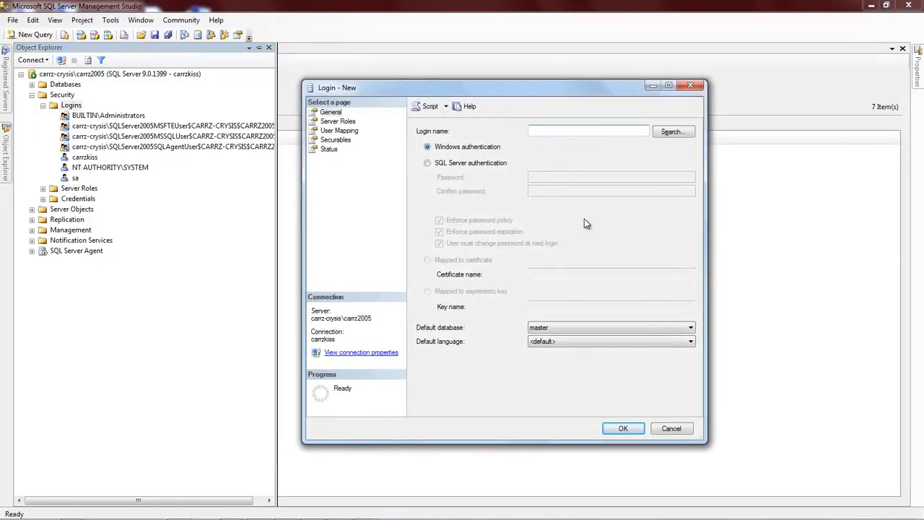
type("testuer")
left_click(427, 163)
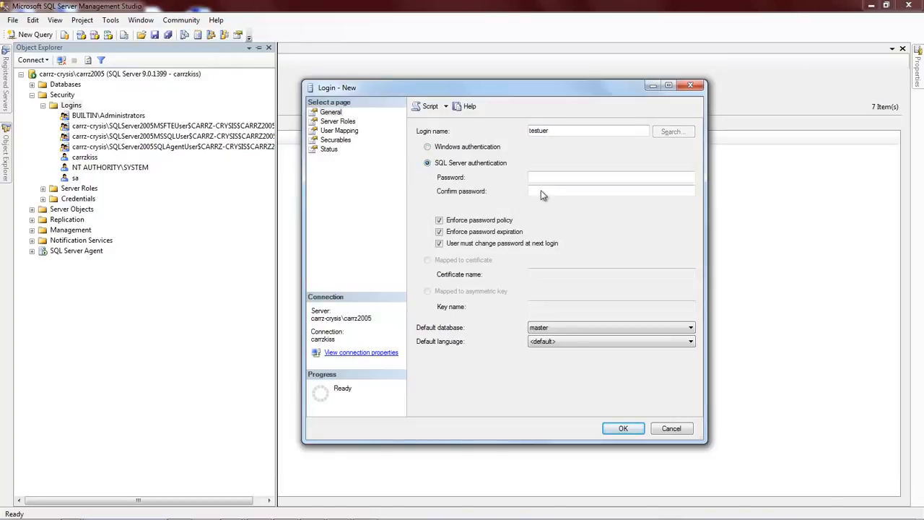
type("********")
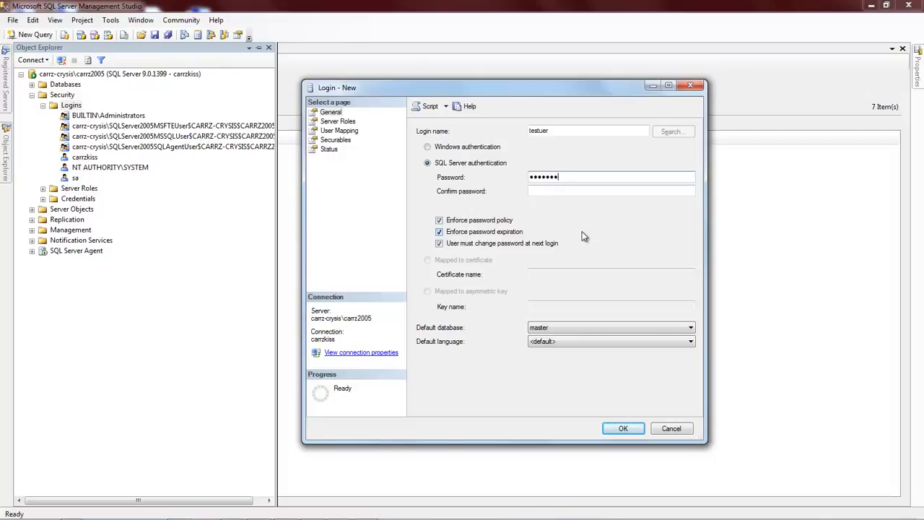
left_click(557, 193)
type("********")
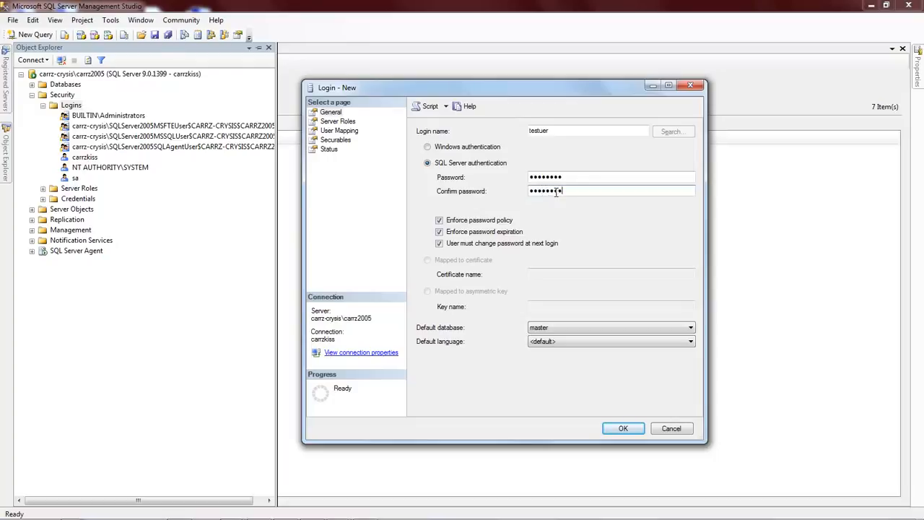
left_click(439, 220)
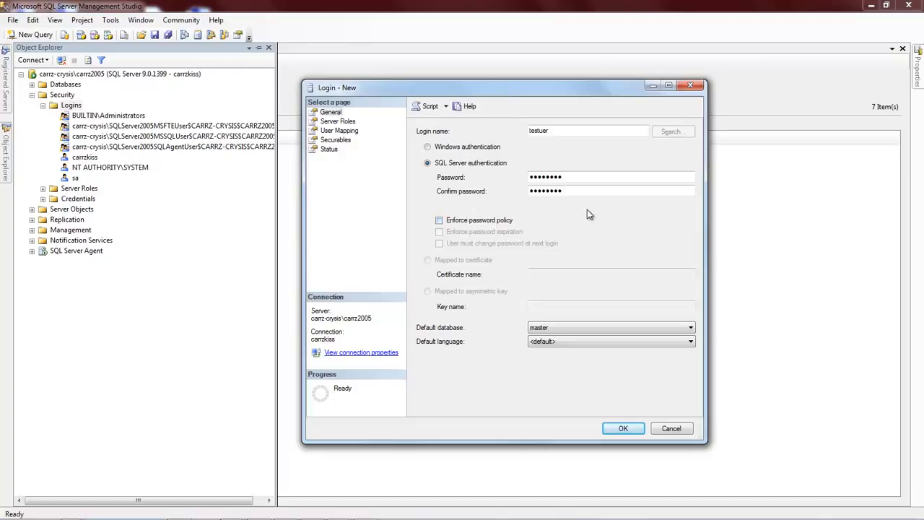
- Replace the login's password and re-enter it in the confirmation field
double_click(563, 176)
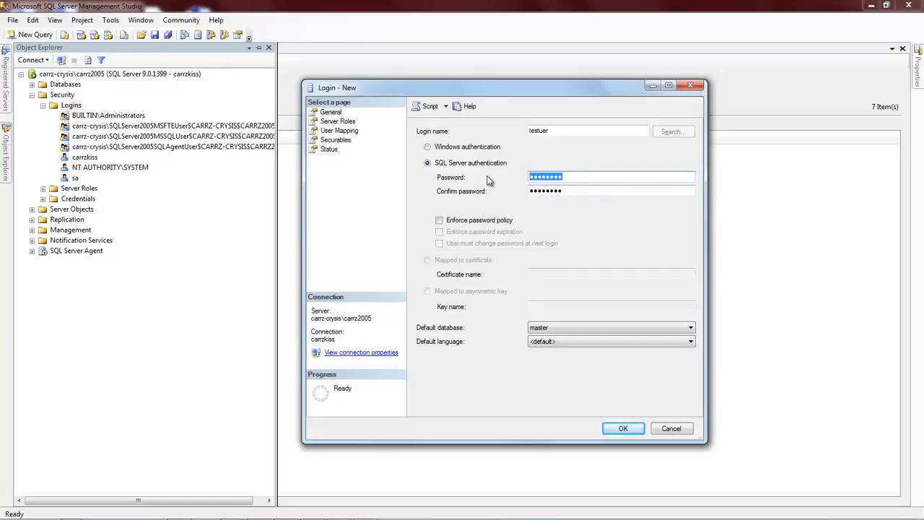
type("*******")
key("BackSpace")
key("BackSpace")
key("BackSpace")
key("BackSpace")
key("BackSpace")
key("BackSpace")
key("BackSpace")
type("*******")
key("Tab")
type("*******")
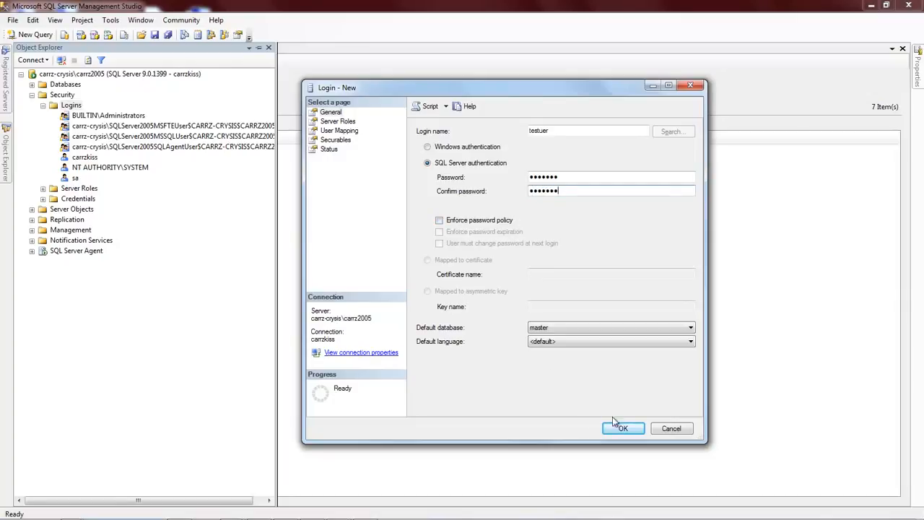
- Grant testuer the sysadmin server role and create the login
left_click(331, 122)
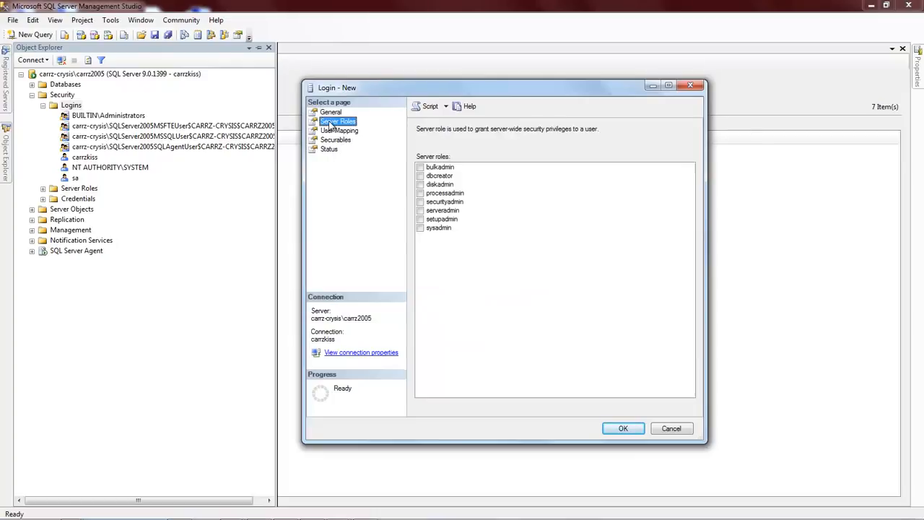
left_click(420, 228)
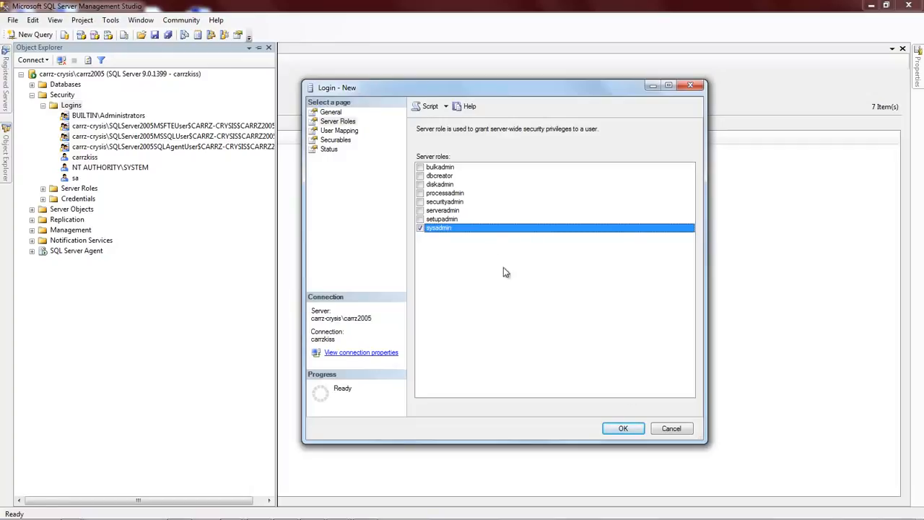
left_click(623, 428)
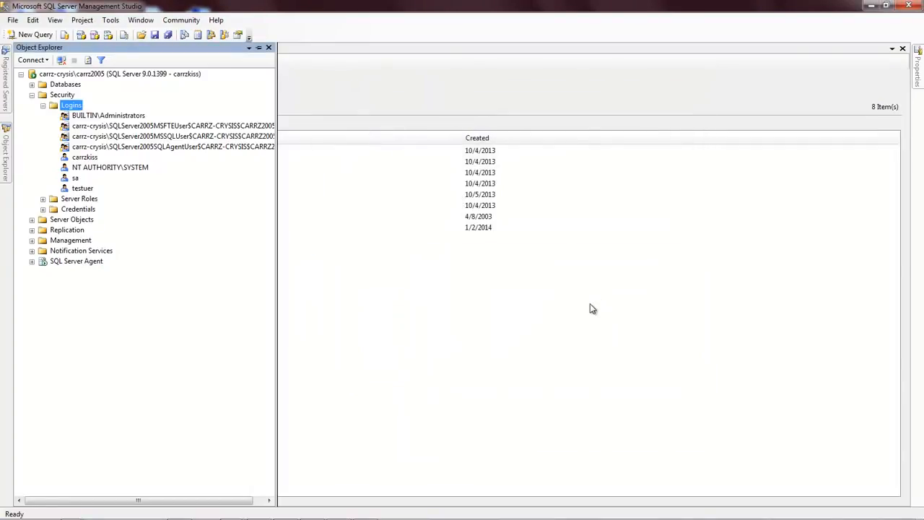
- Select testuer in the Logins summary and bring up the File menu's connection options
left_click(519, 95)
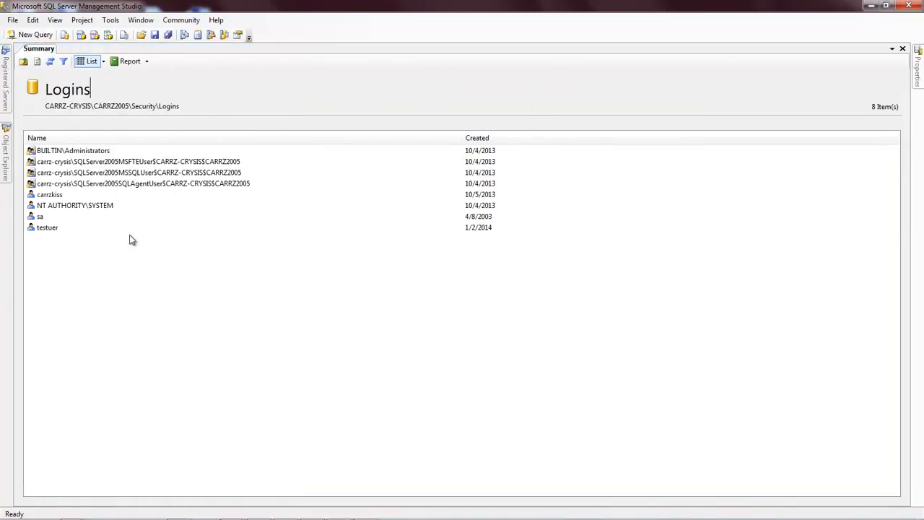
left_click(43, 227)
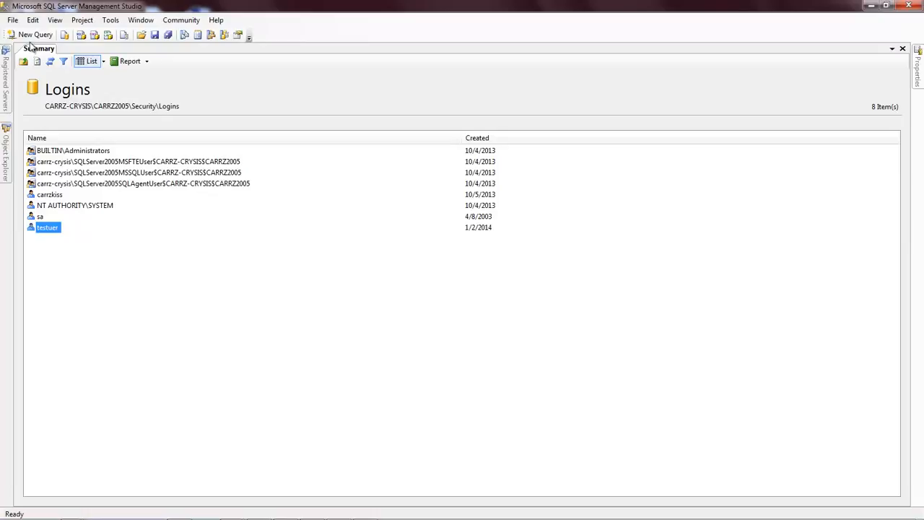
left_click(12, 21)
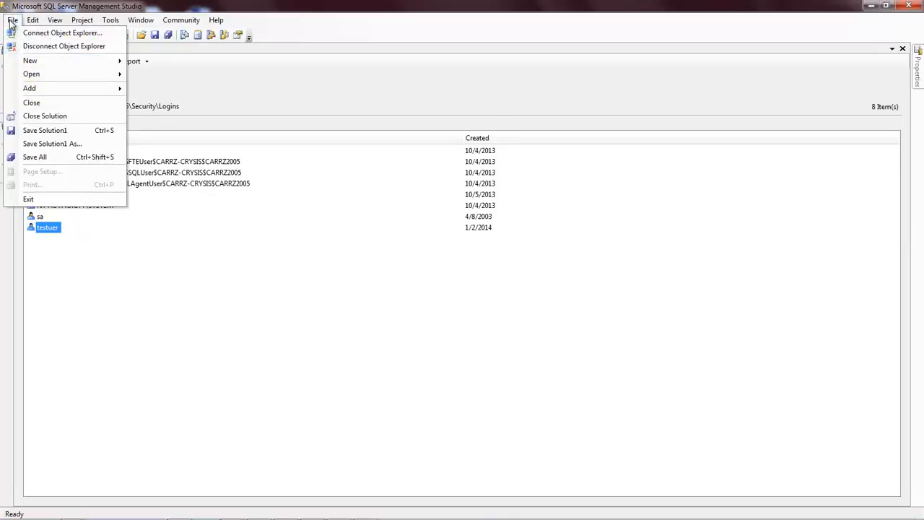
left_click(45, 47)
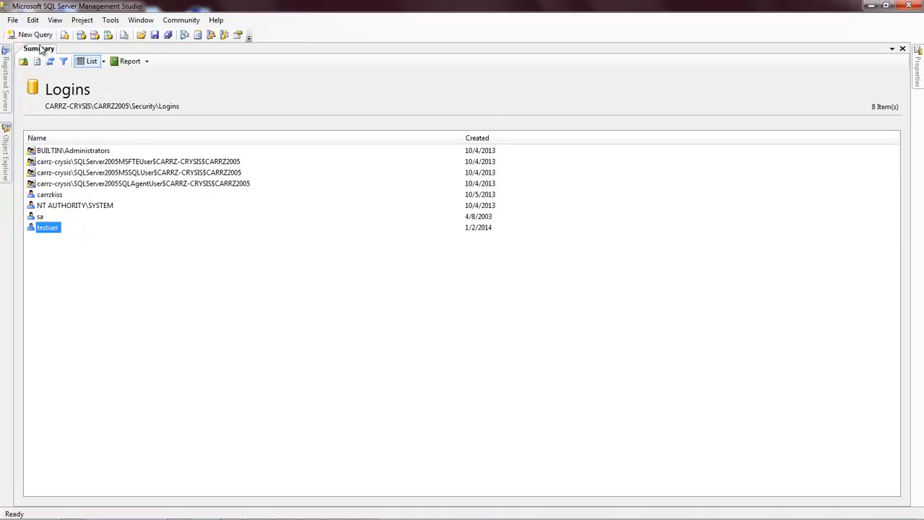
left_click(12, 21)
left_click(39, 33)
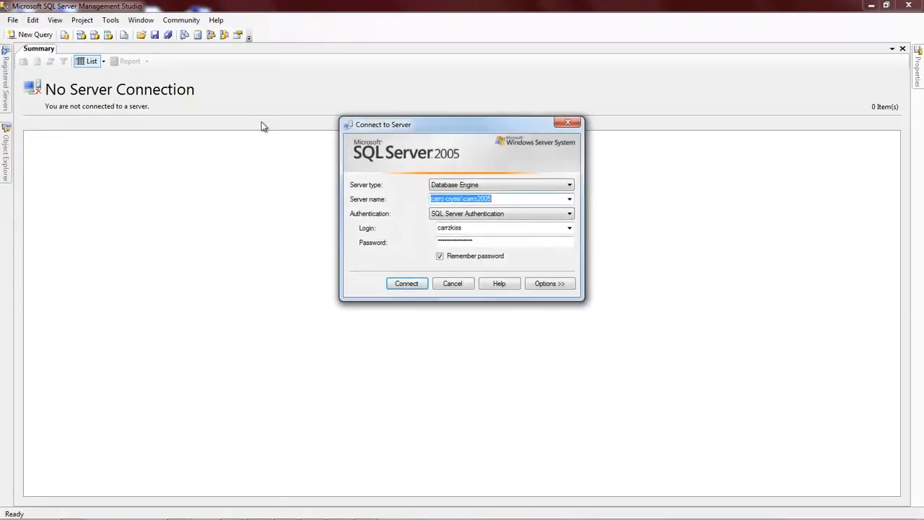
left_click(475, 229)
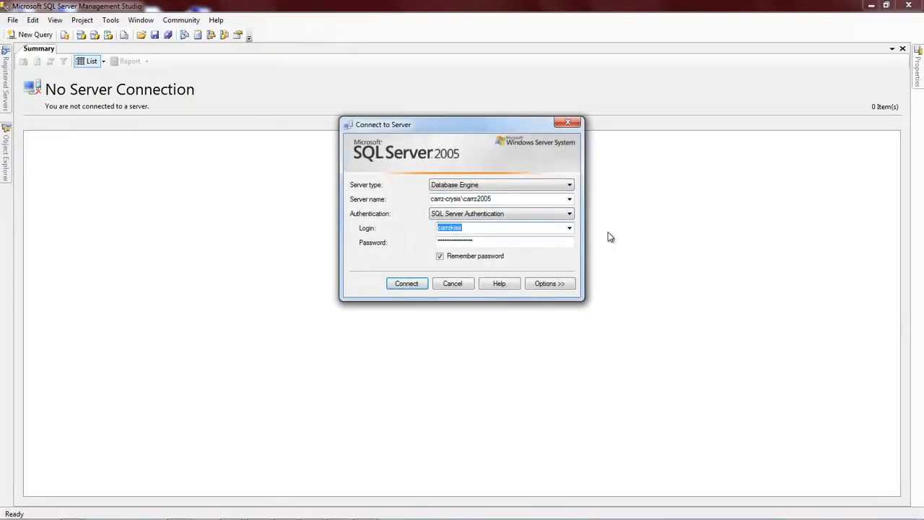
type("testuser")
left_click(479, 241)
type("**")
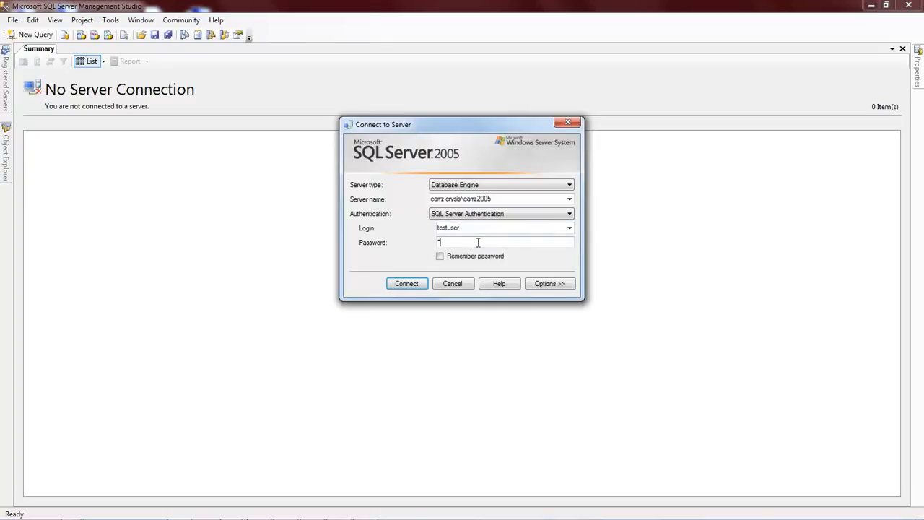
type("*****")
left_click(408, 286)
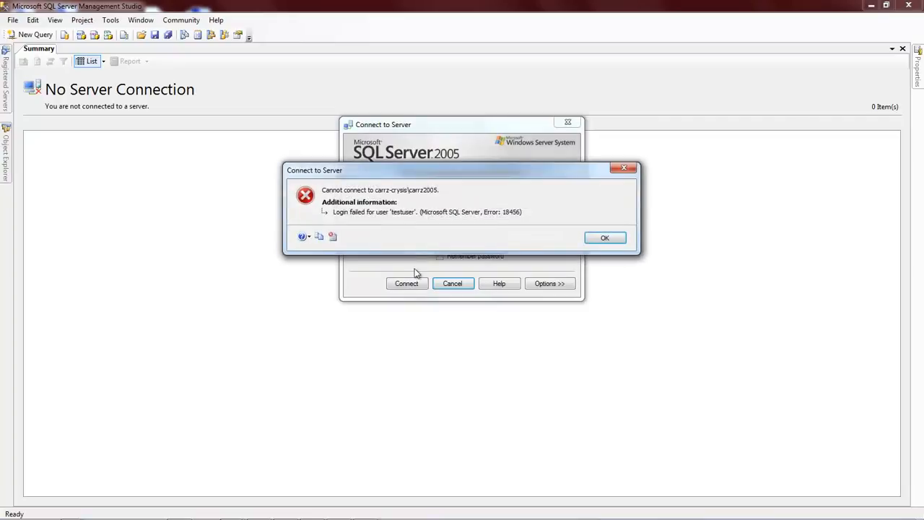
left_click(605, 239)
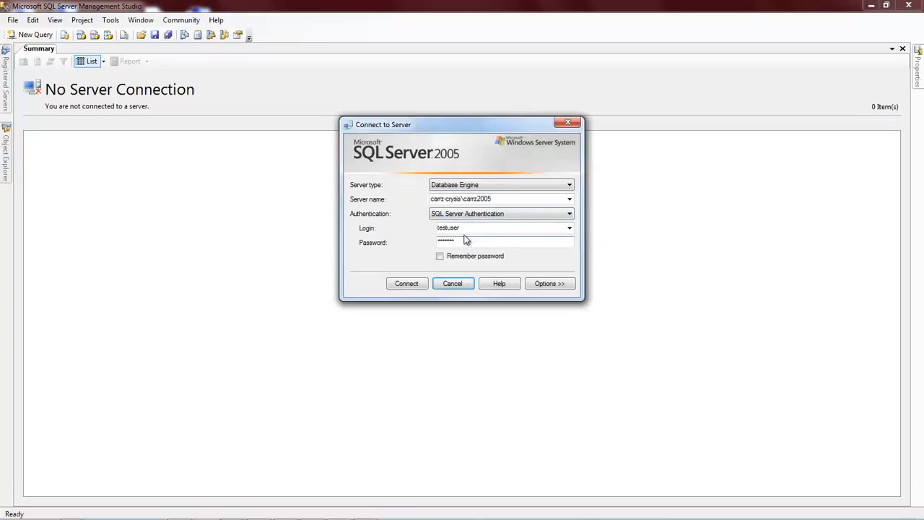
left_click(407, 283)
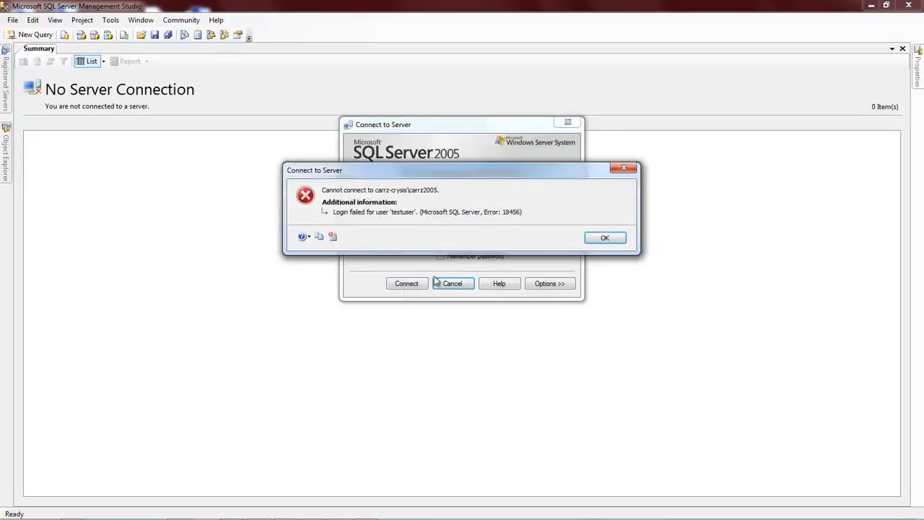
left_click(605, 240)
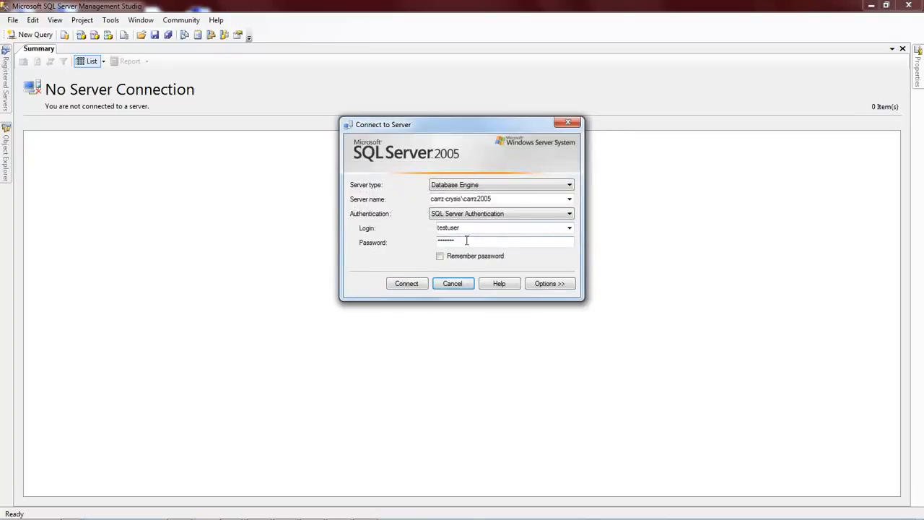
left_click_drag(467, 240, 376, 231)
type("********")
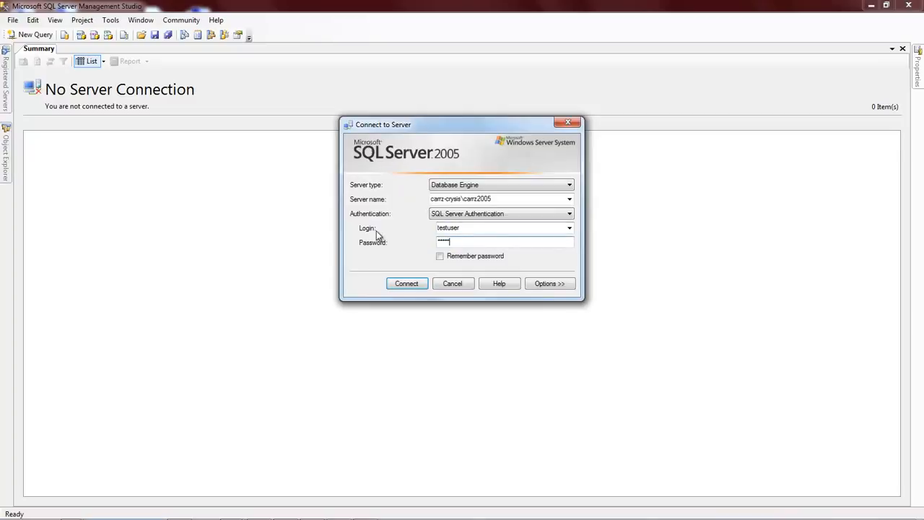
left_click(404, 284)
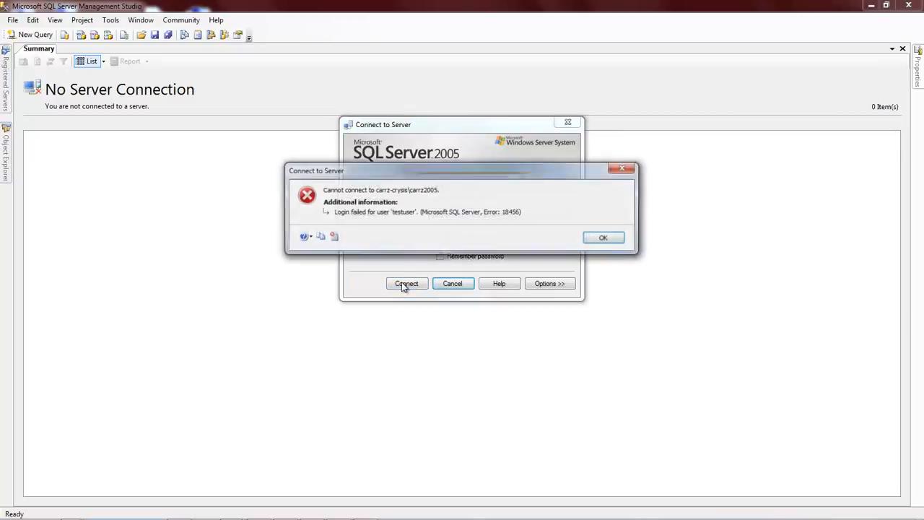
left_click(601, 239)
left_click_drag(481, 228, 189, 220)
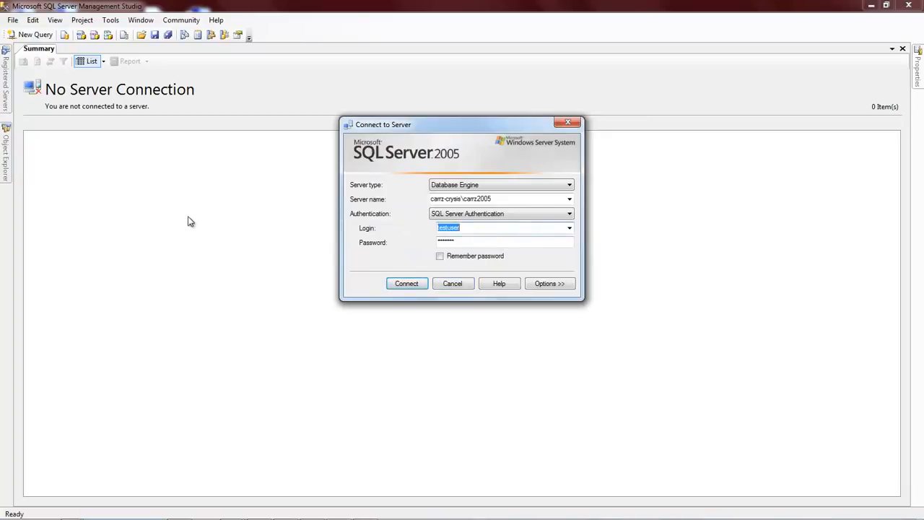
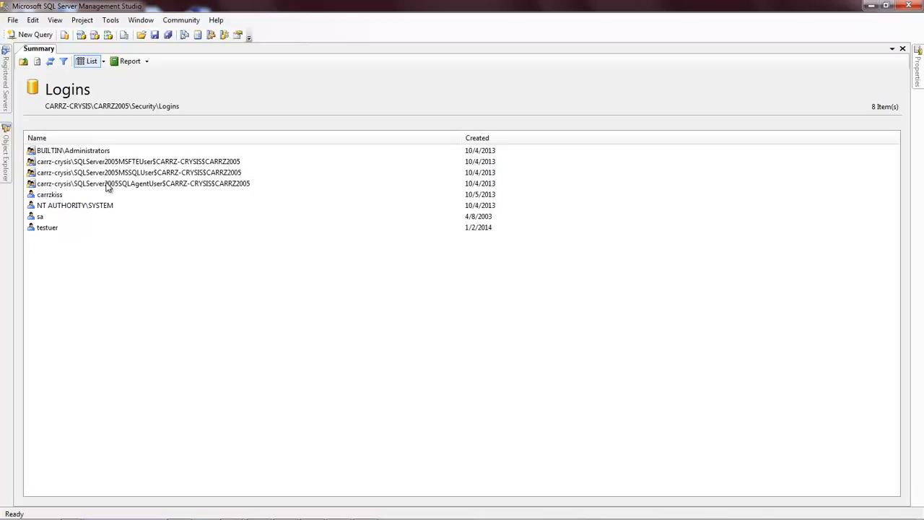
- Disconnect Object Explorer from the server and start a new connection
left_click(12, 19)
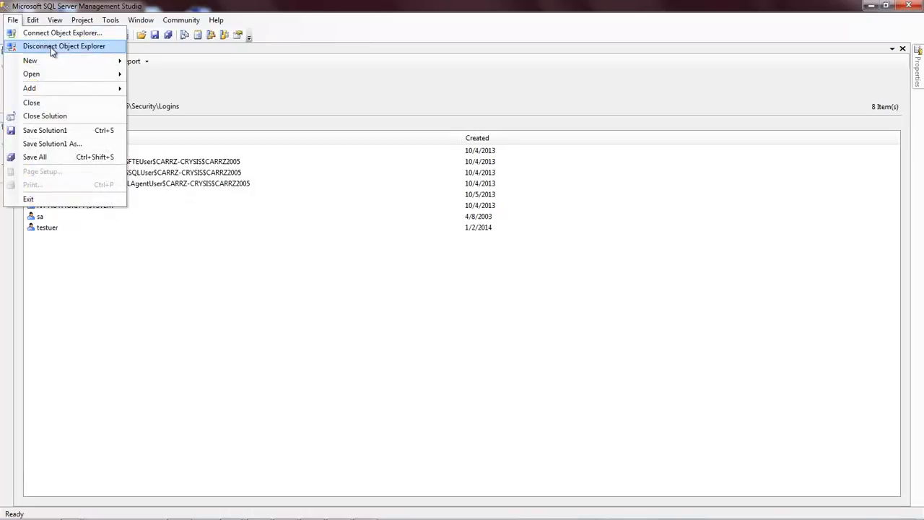
left_click(50, 47)
left_click(12, 19)
left_click(34, 38)
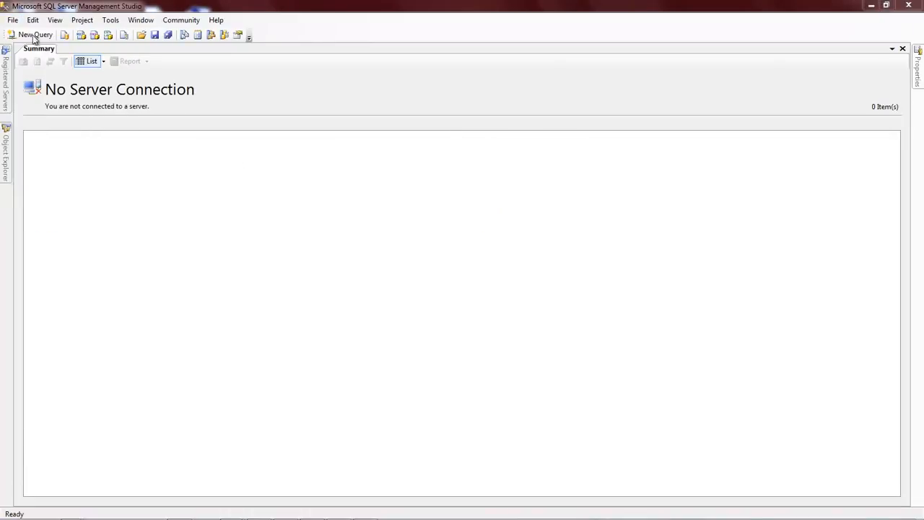
- Connect to the server as login testuer with its password
left_click(469, 229)
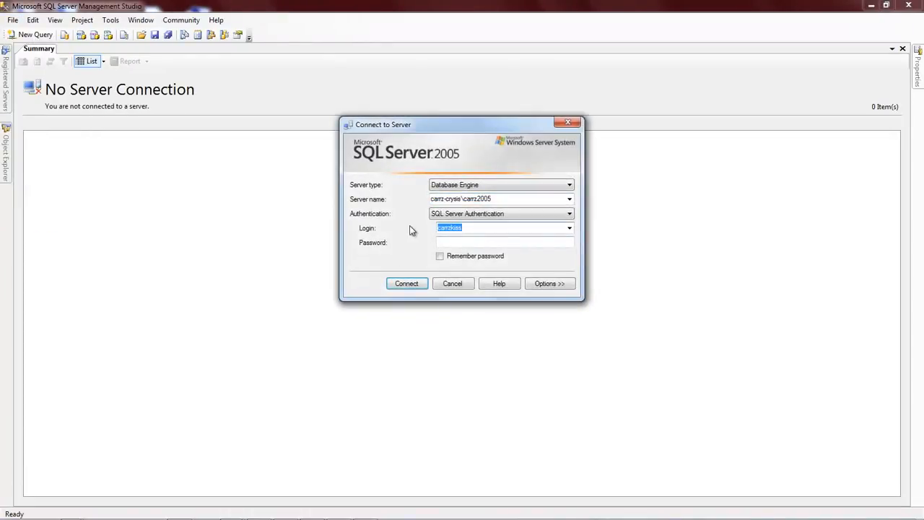
key("Tab")
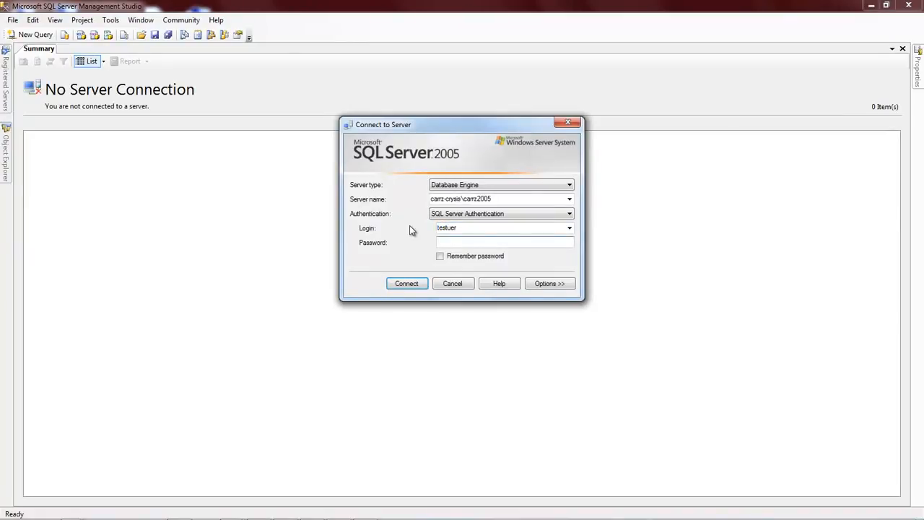
left_click(411, 283)
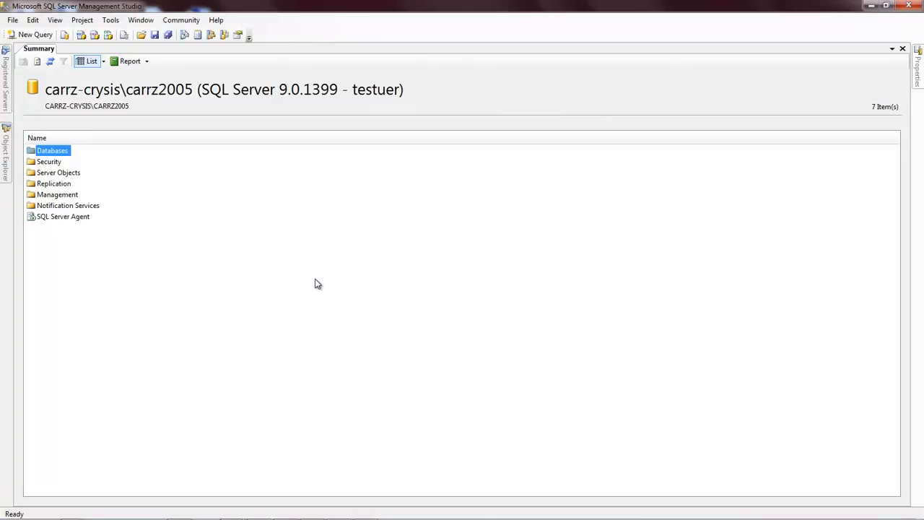
left_click_drag(353, 90, 401, 90)
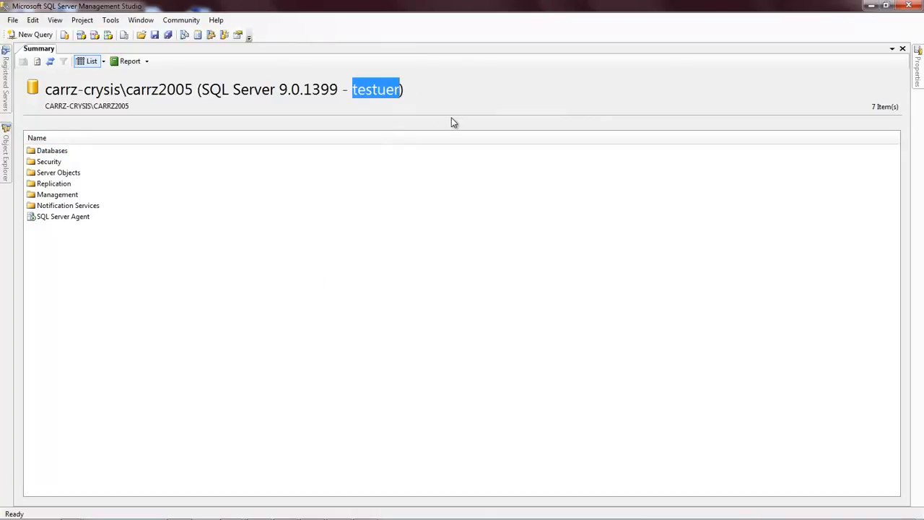